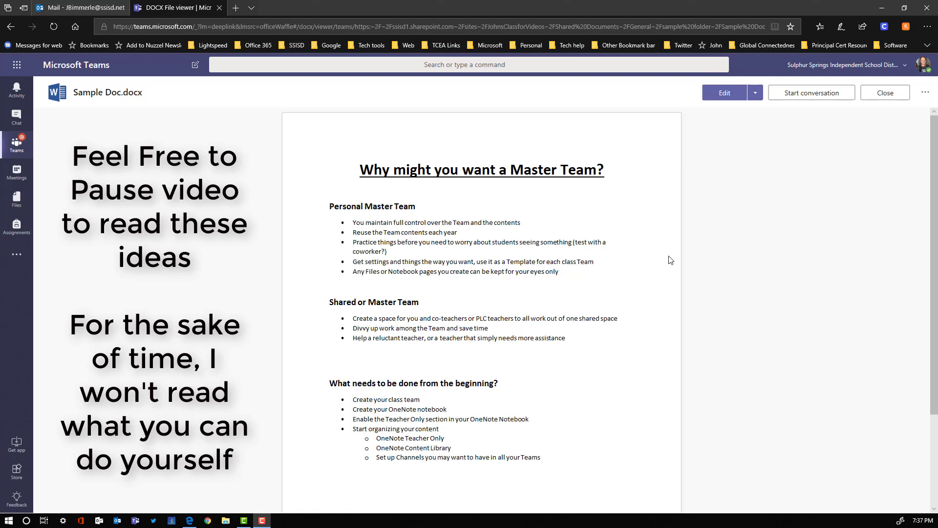
triple_click(362, 303)
click(440, 303)
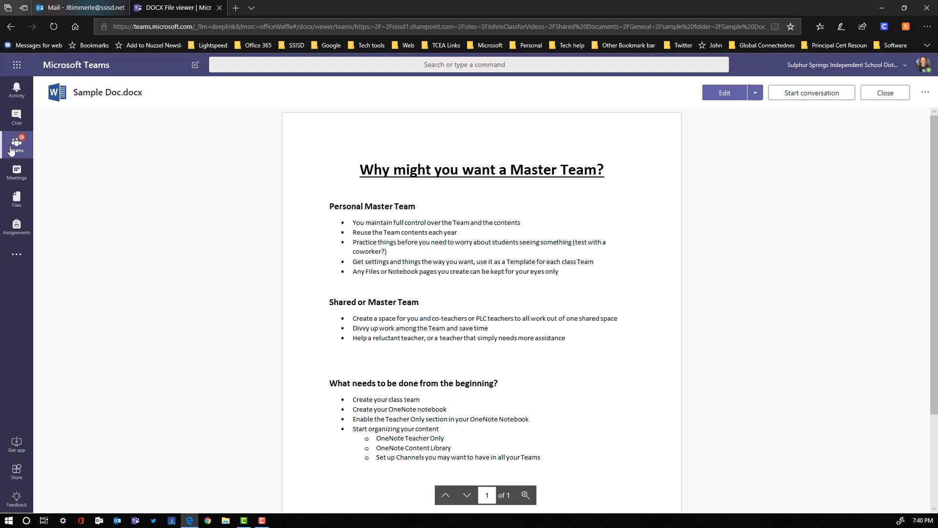
Expand the channels of the Class for Videos team and show the section list of its Class Notebook.
click(11, 151)
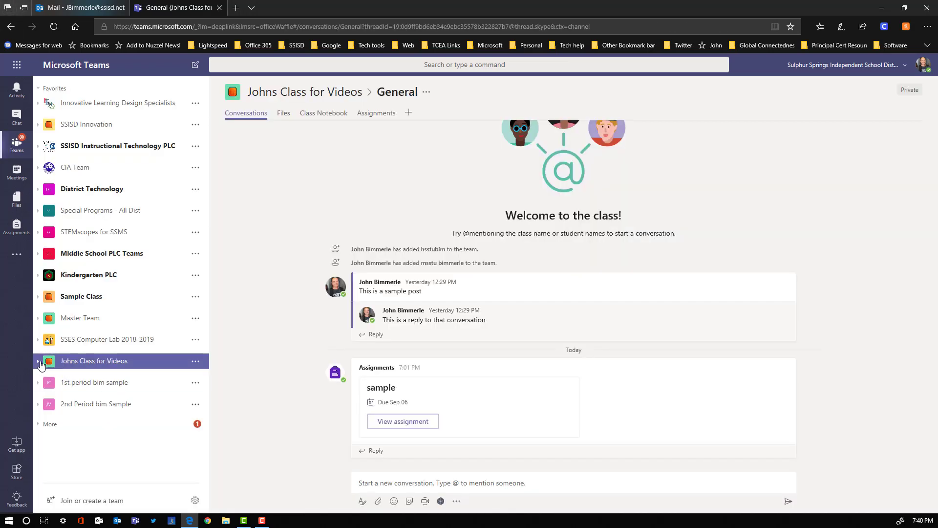
click(43, 366)
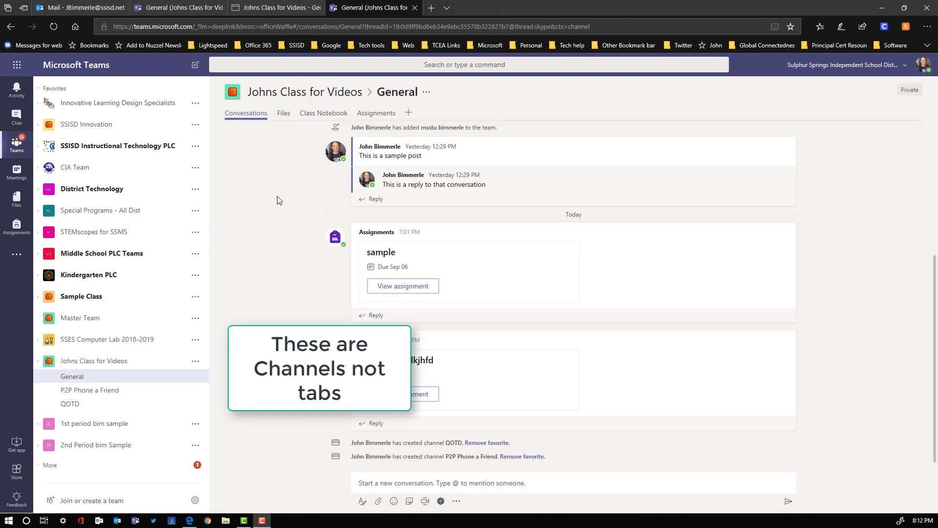
click(325, 118)
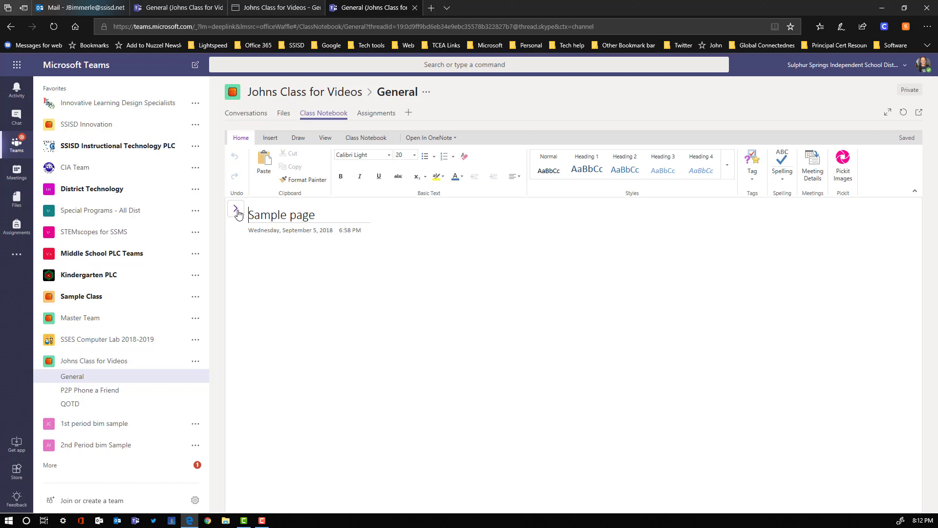
click(236, 209)
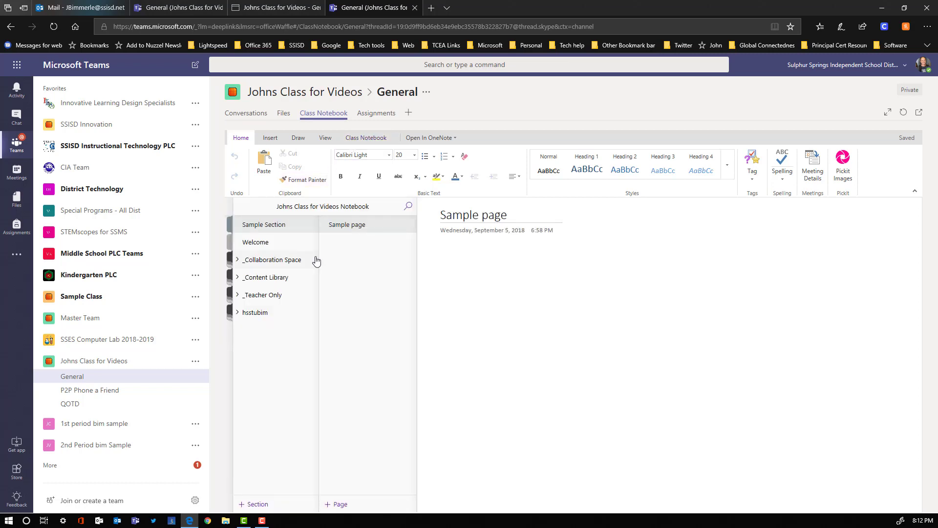
Review the Class Notebook's management settings for student sections, the Teacher-Only section group and Collaboration Space locking.
click(366, 139)
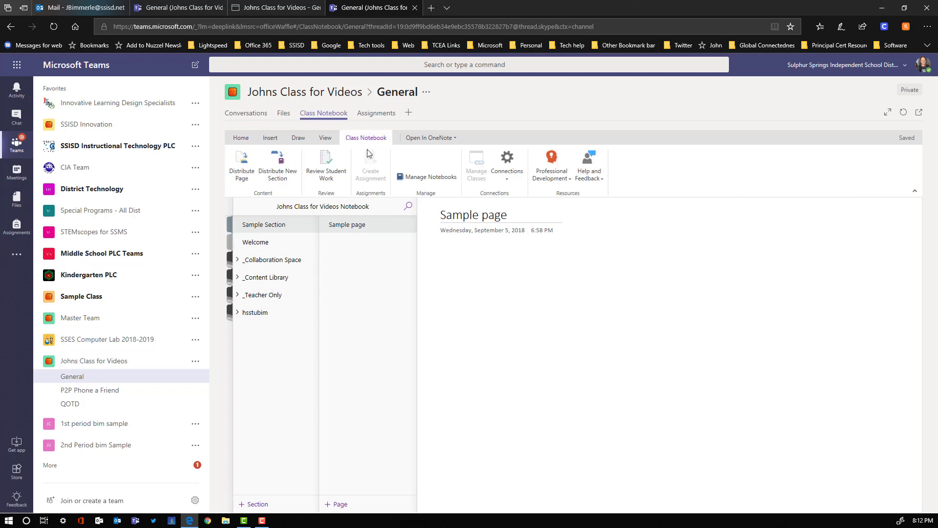
click(425, 177)
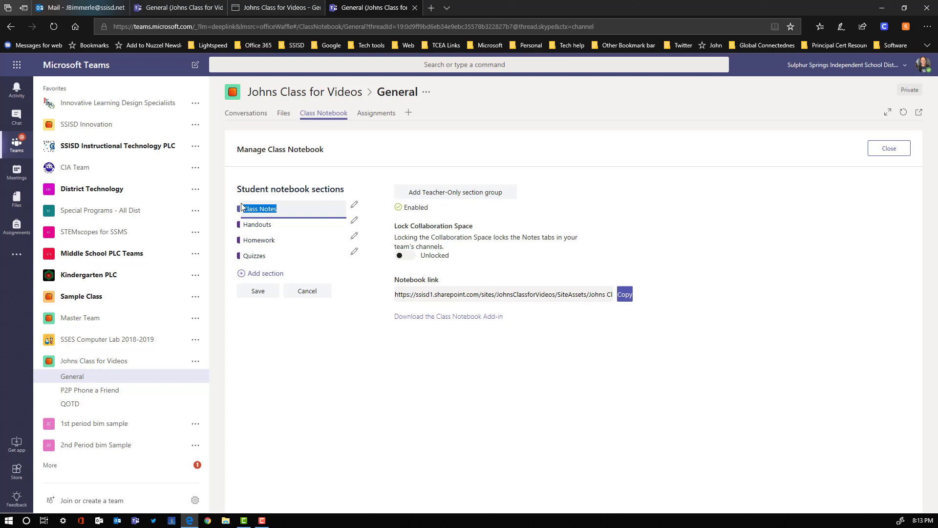
drag(242, 207, 641, 238)
click(889, 149)
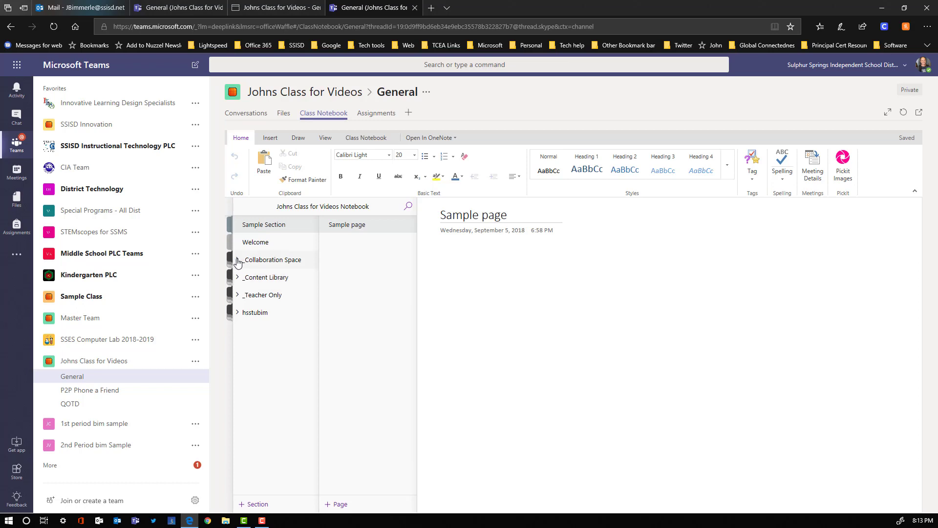
Expand the notebook's _Collaboration Space, _Content Library and _Teacher Only section groups and open the content library's Unit 1 section.
click(238, 260)
click(237, 277)
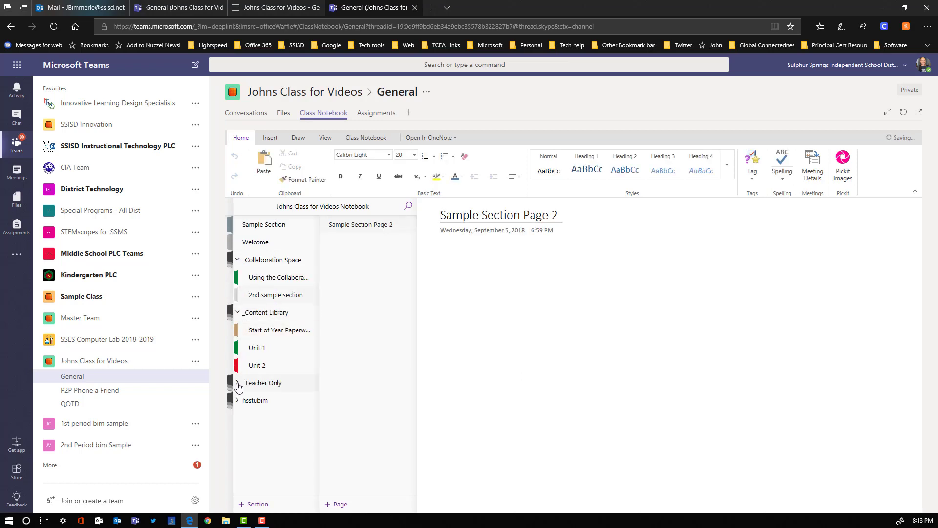
click(237, 383)
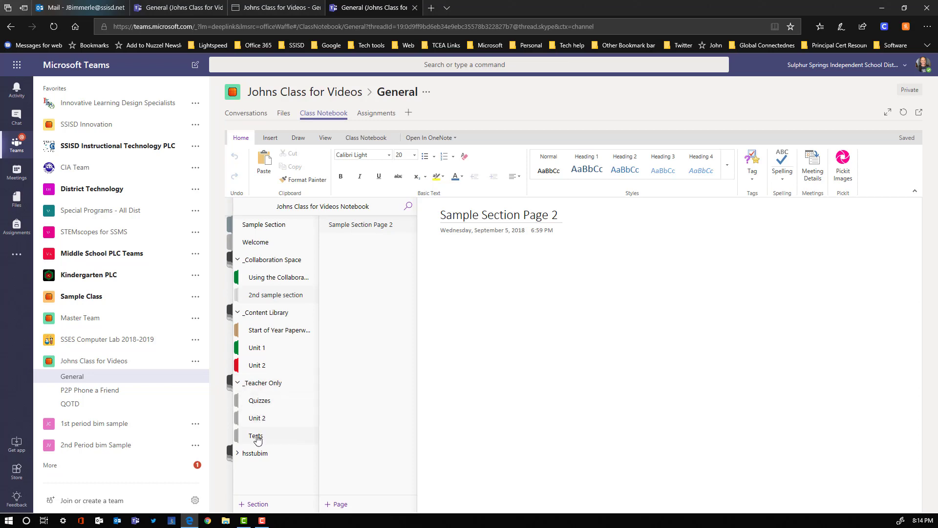
click(258, 348)
Look through the folders in the General channel's files and view the contents of the Unit 1 folder.
click(283, 114)
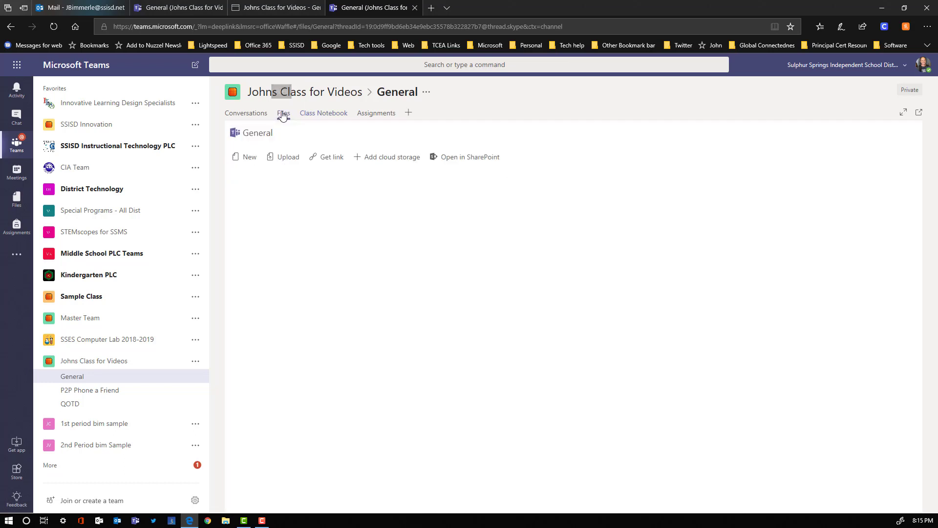
click(293, 229)
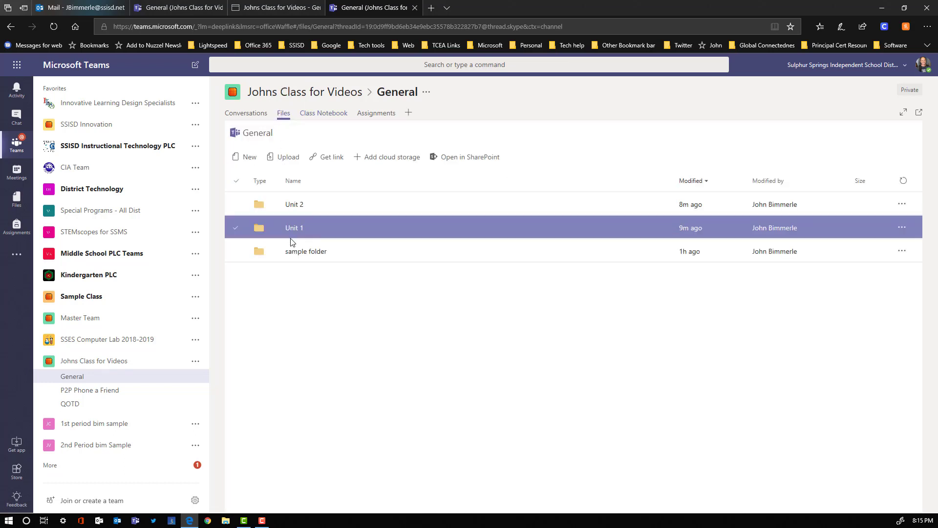
click(301, 207)
click(296, 252)
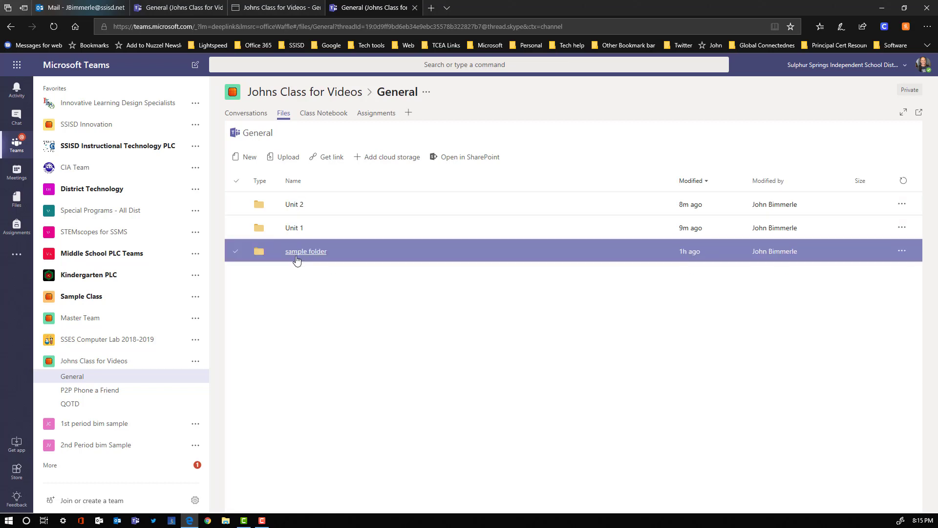
click(298, 276)
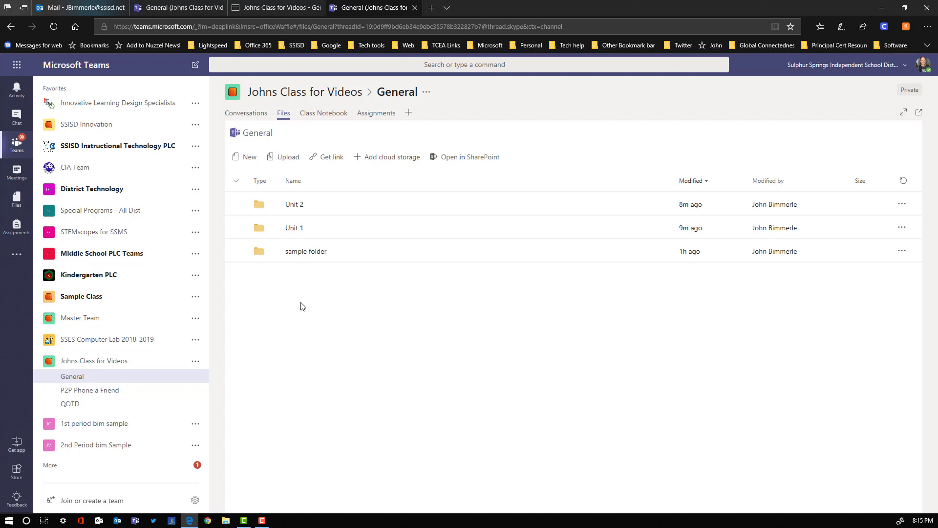
click(237, 203)
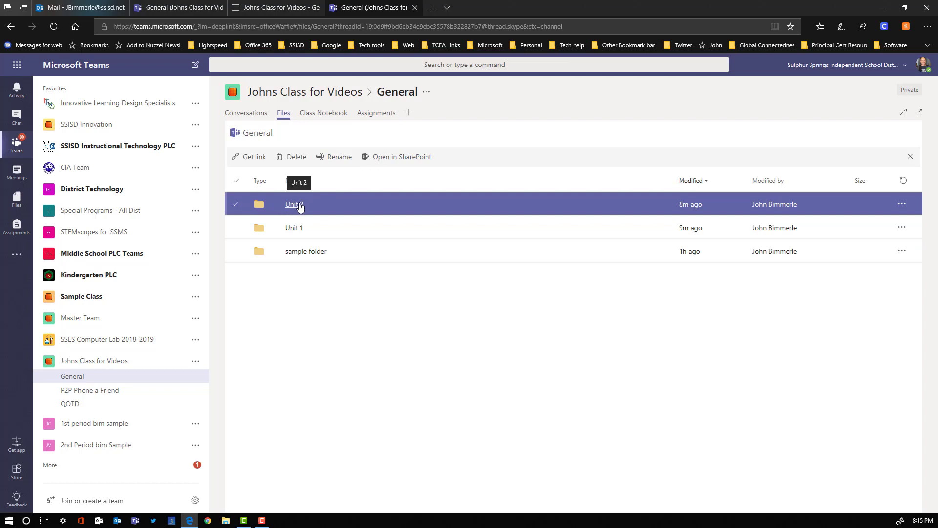
click(236, 229)
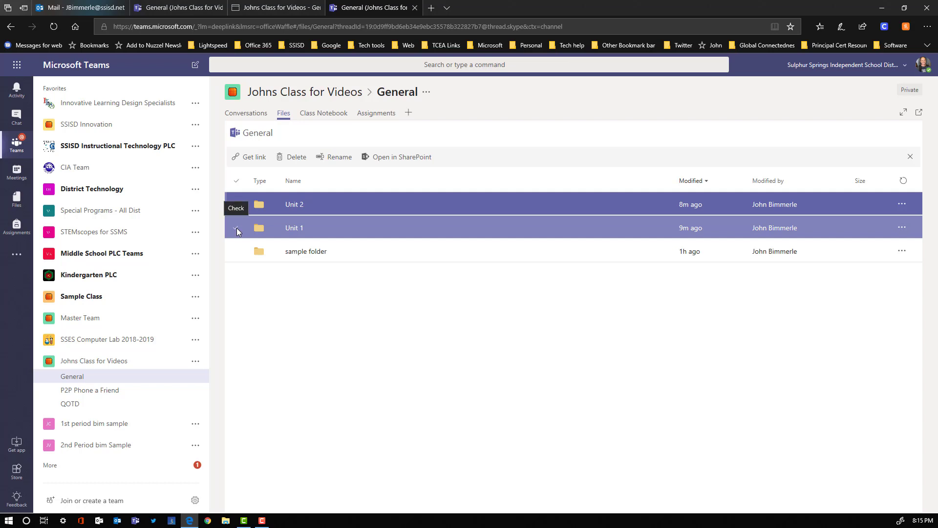
click(294, 228)
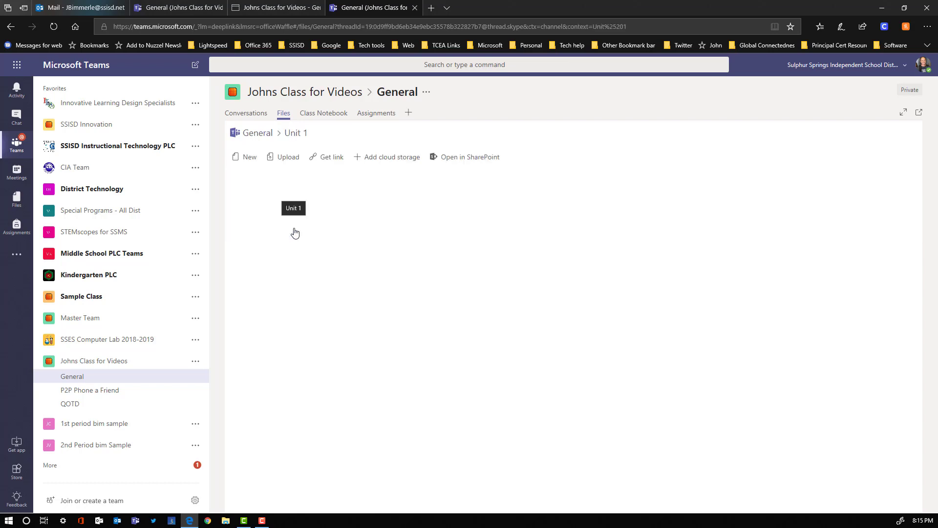
click(337, 211)
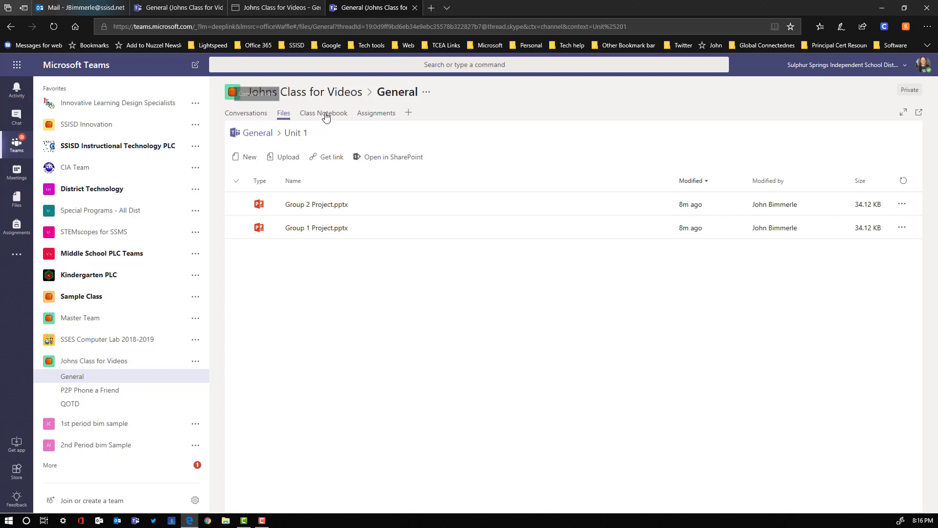
Start a new assignment in the Class for Videos team and view which additional classes it can be assigned to.
click(385, 114)
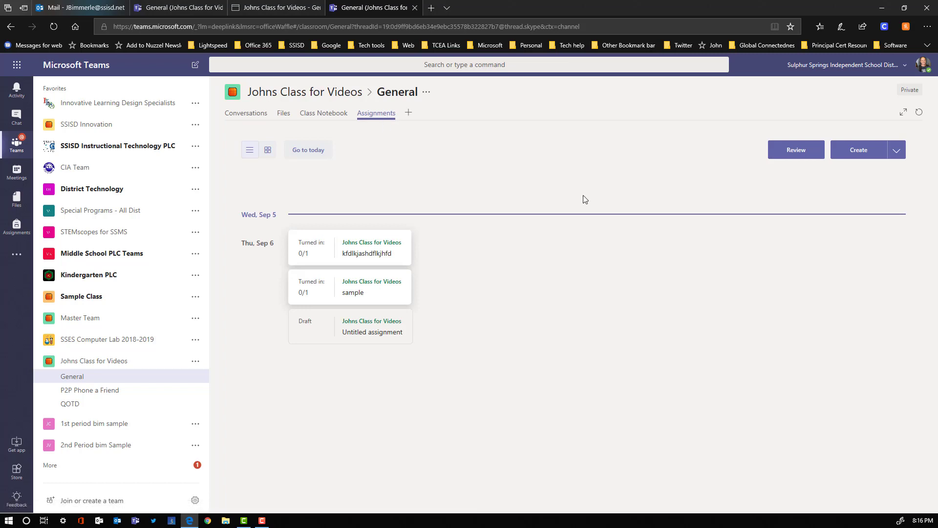
click(854, 156)
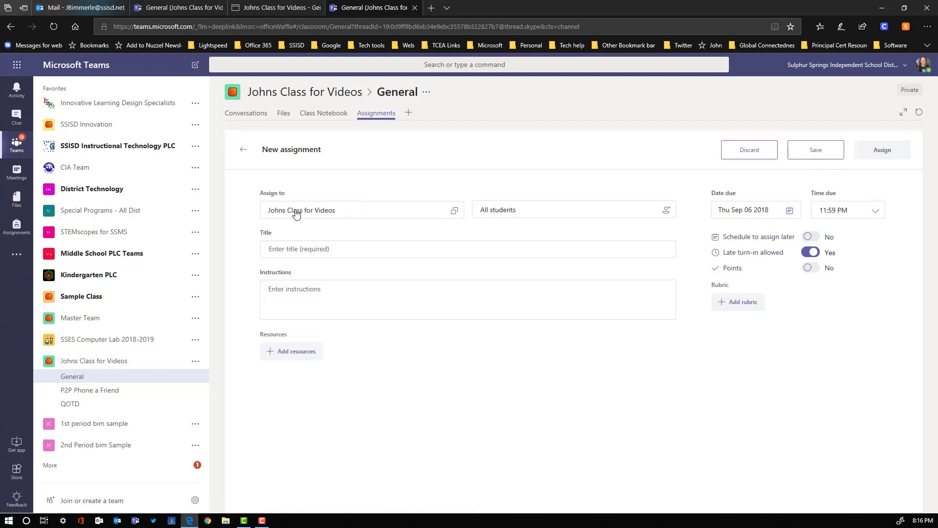
click(342, 215)
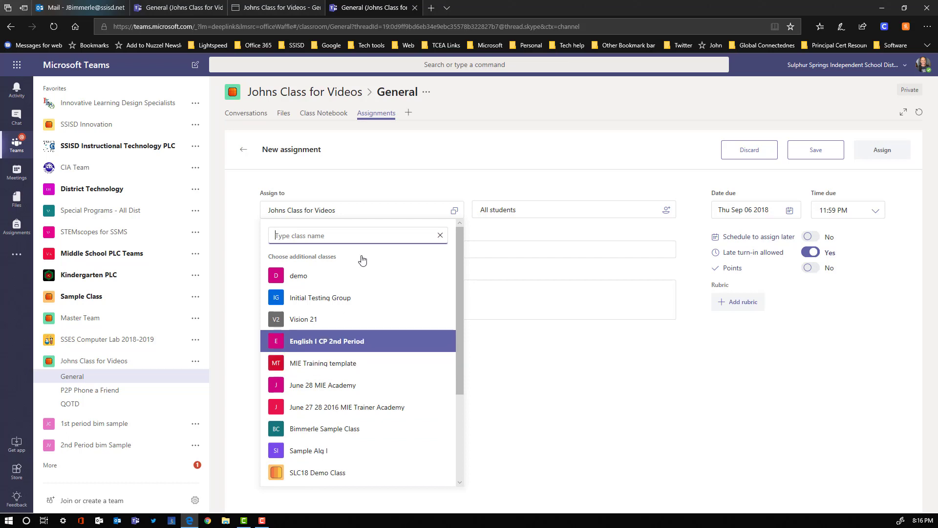
click(371, 182)
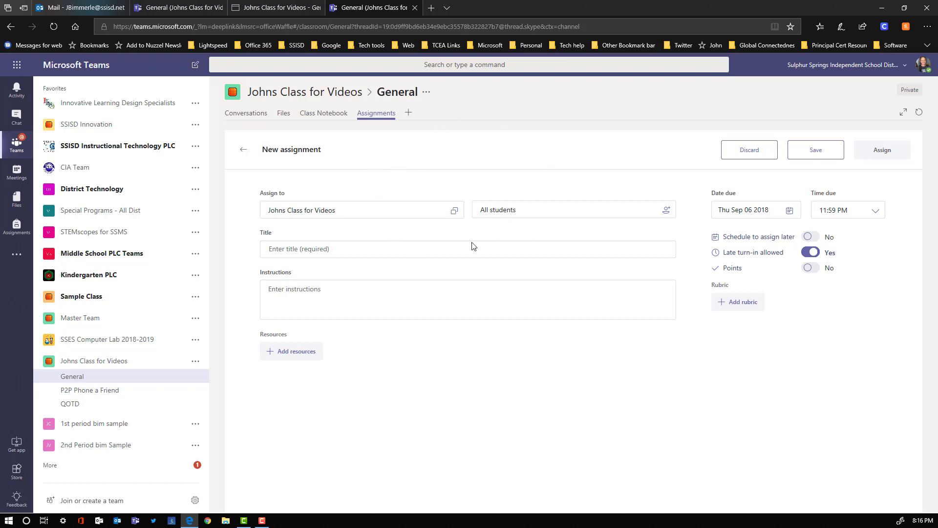
Check the assignments of the 1st period bim sample team and return to the Class for Videos team's General channel.
click(82, 428)
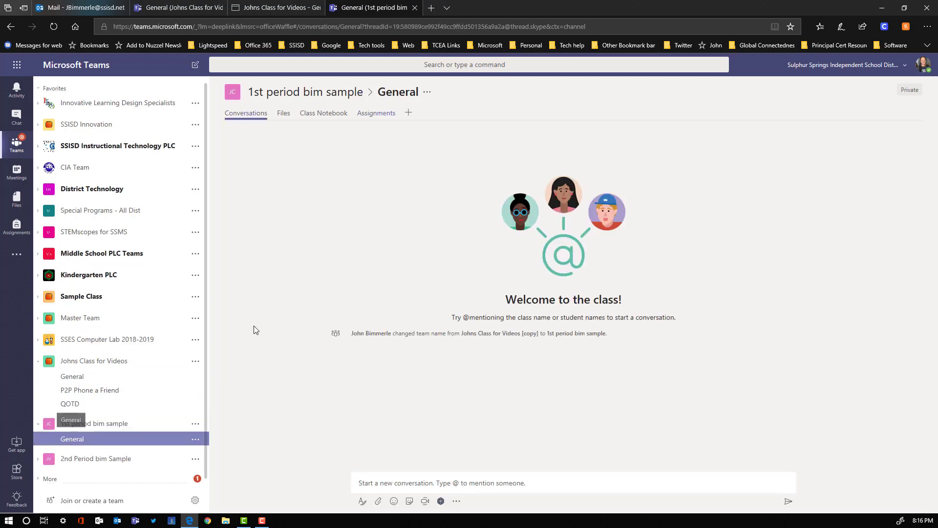
click(379, 117)
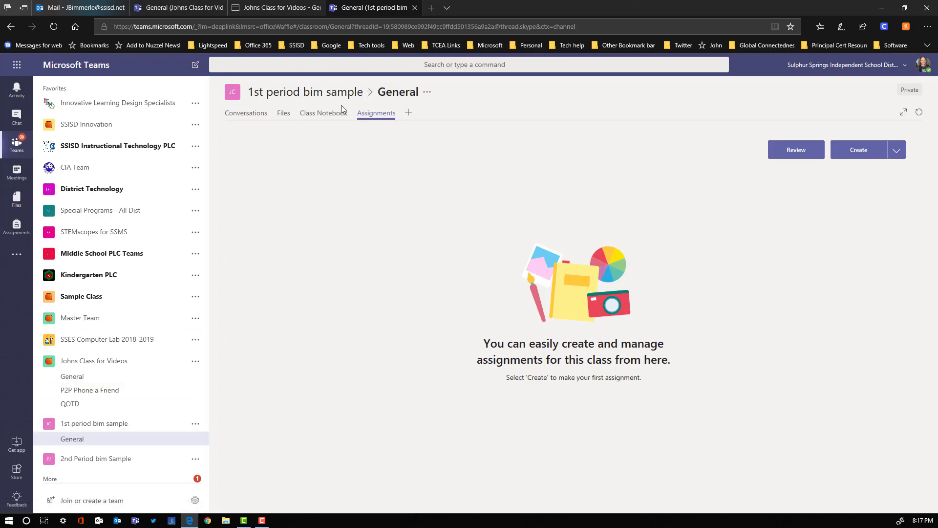
click(77, 377)
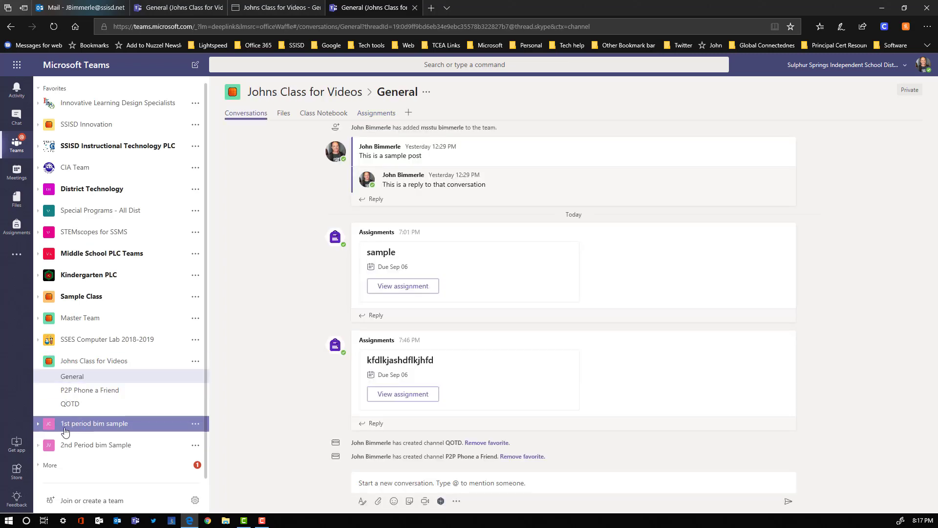
View the copy options for a new class team based on the Class for Videos team as a template, without creating it.
click(87, 502)
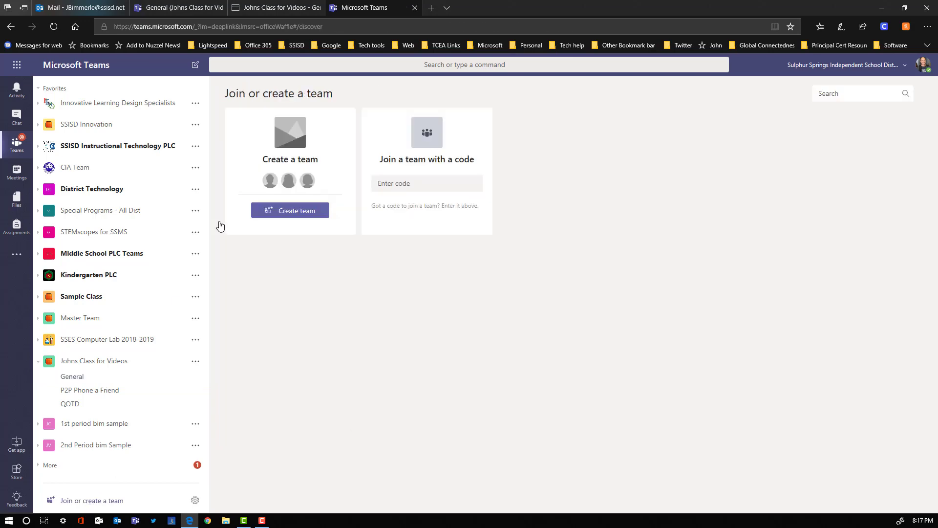
click(294, 216)
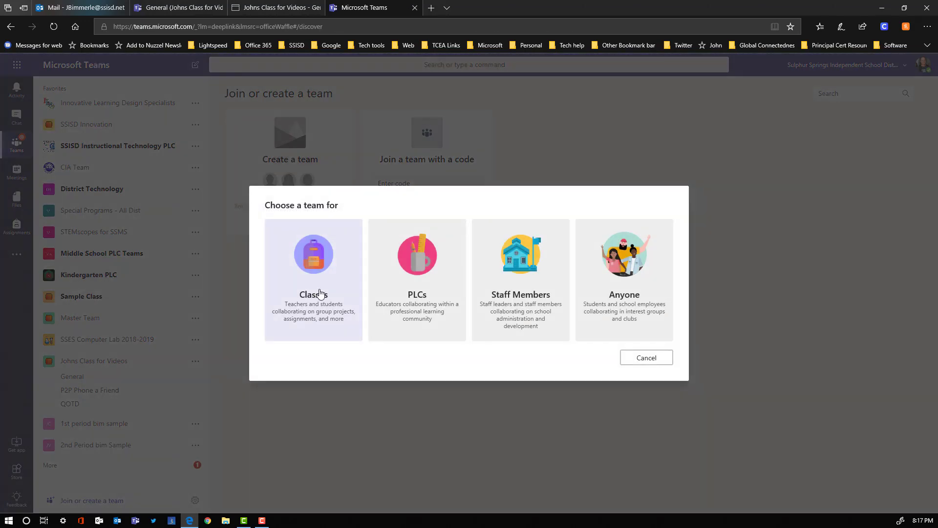
click(318, 293)
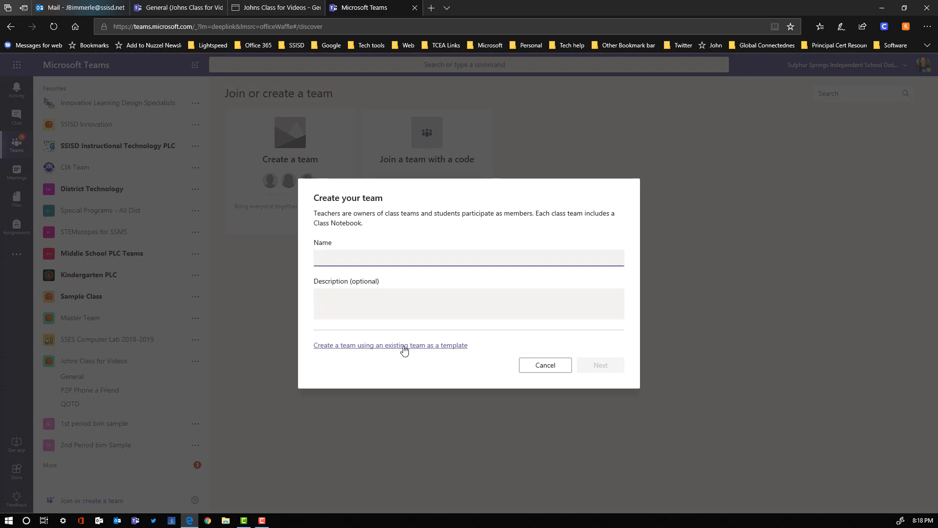
click(400, 348)
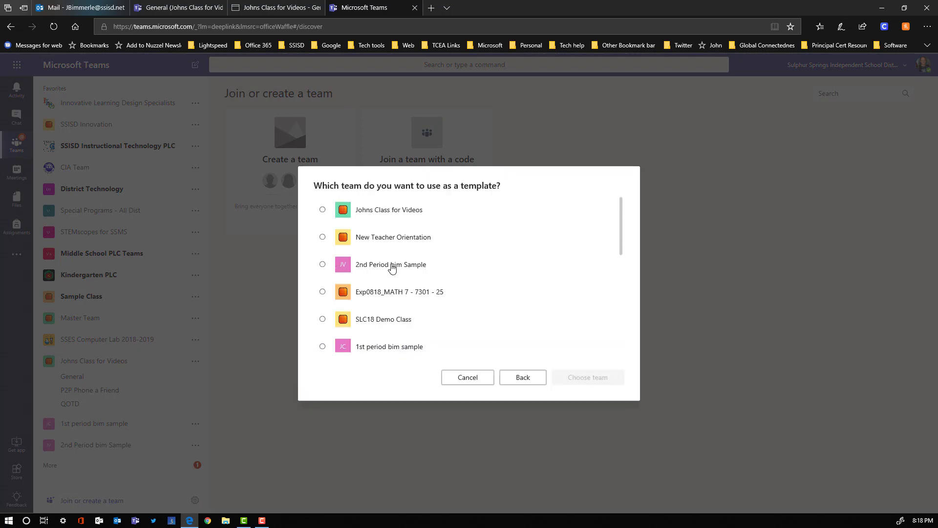
click(323, 211)
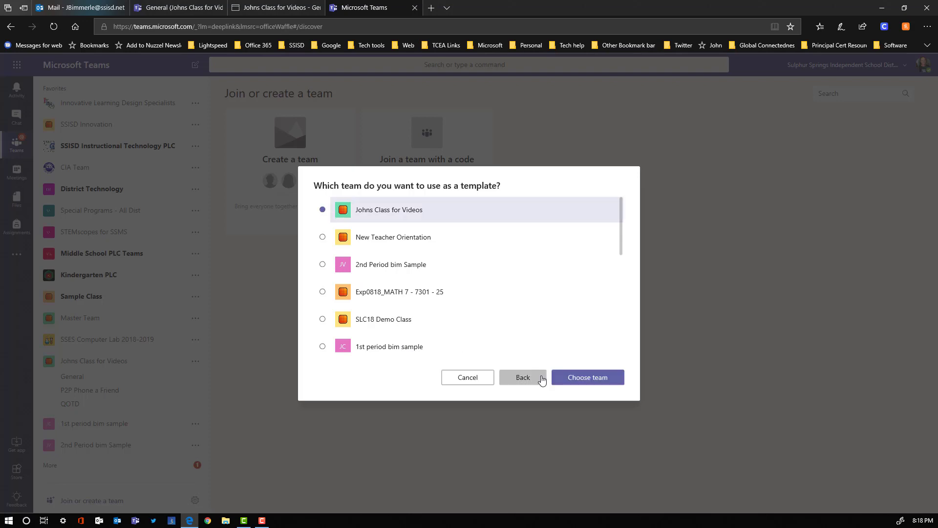
click(582, 380)
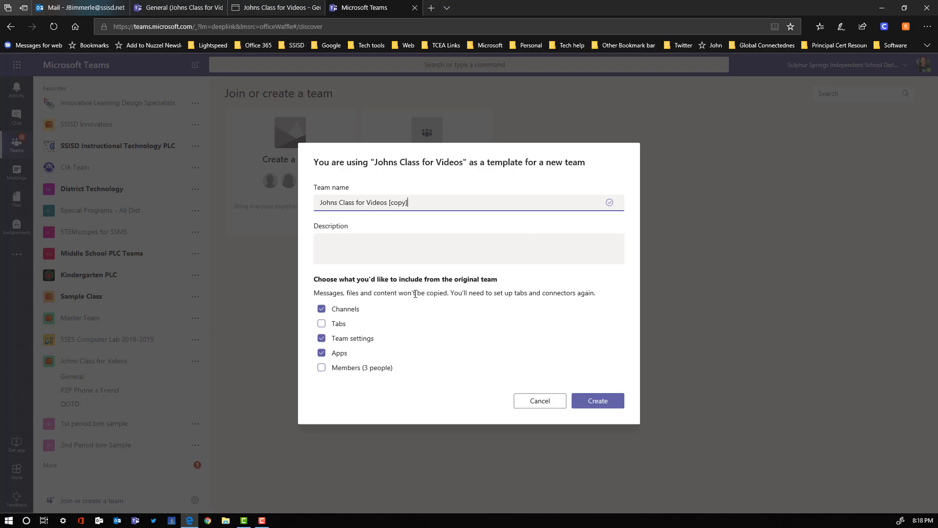
click(540, 402)
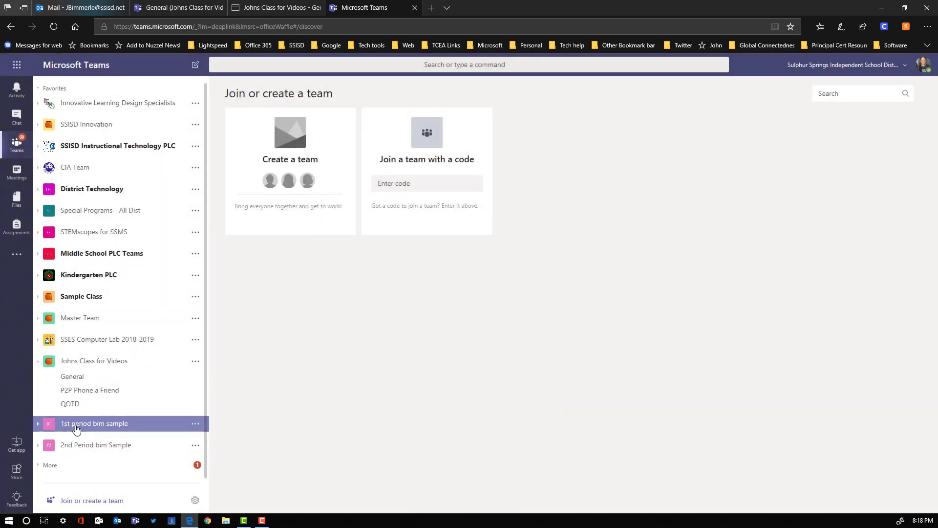
Open the Class Notebook in the General channel of the 1st period bim sample team.
click(73, 378)
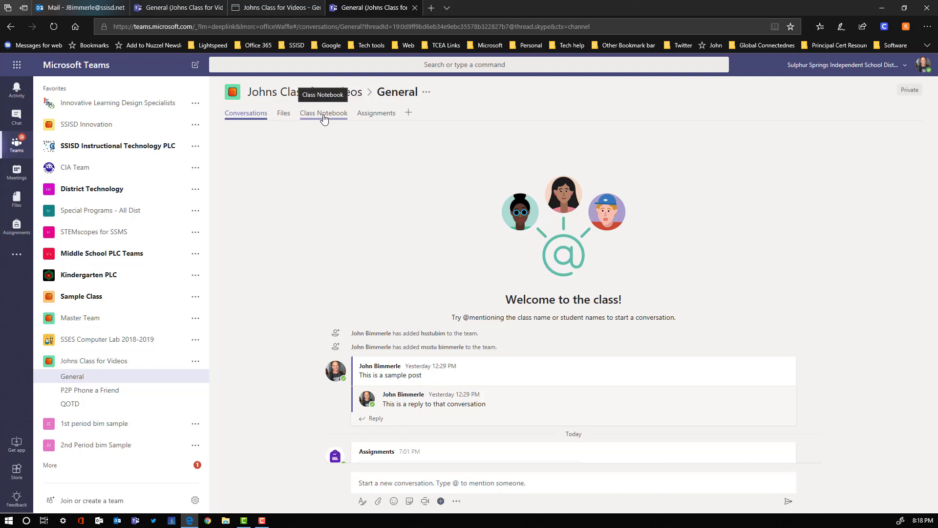
click(71, 425)
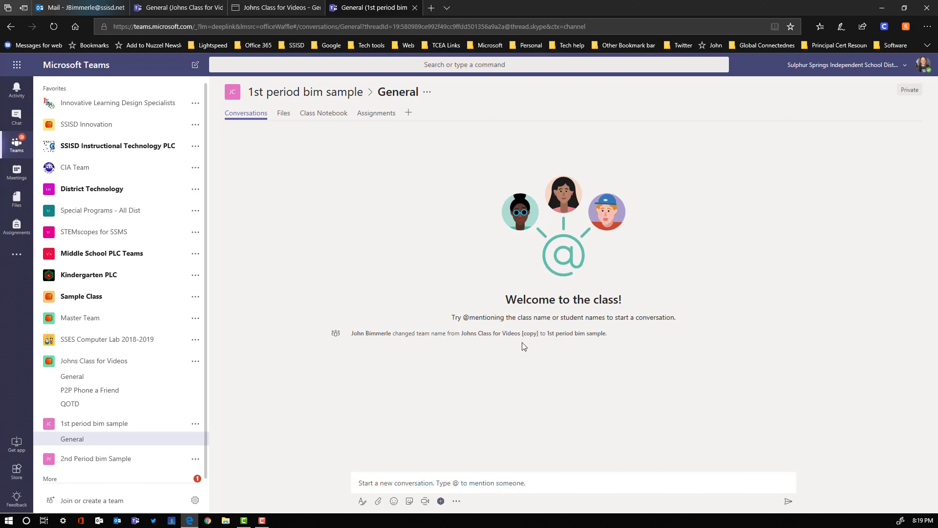
click(330, 115)
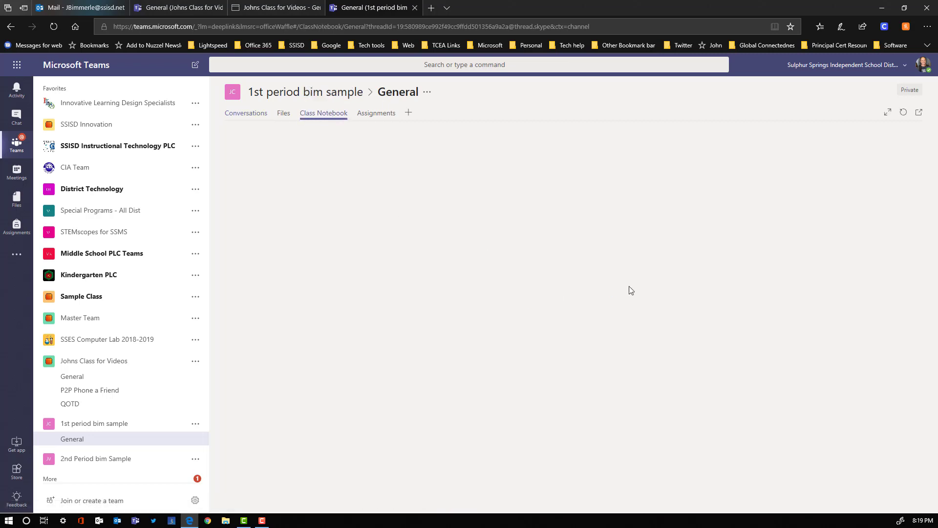